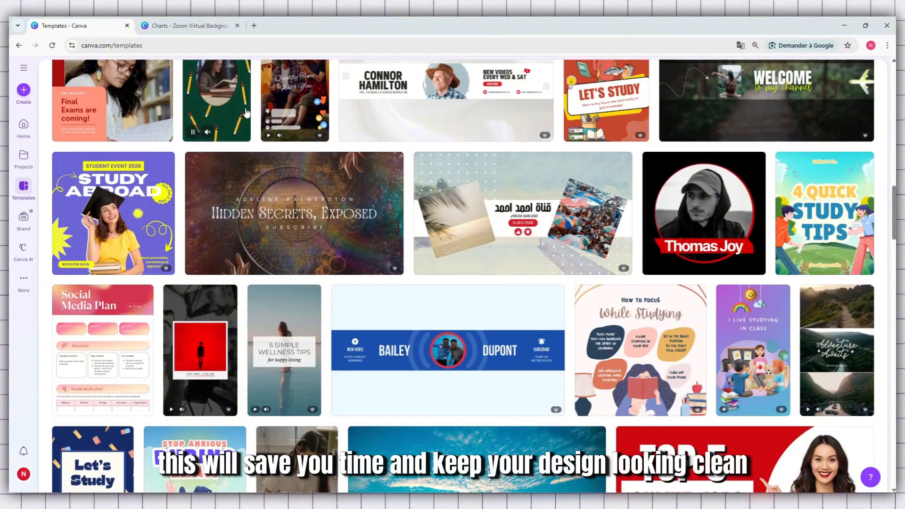
- Browse the gallery of ready-made design templates
scroll(245, 112, "down", 7)
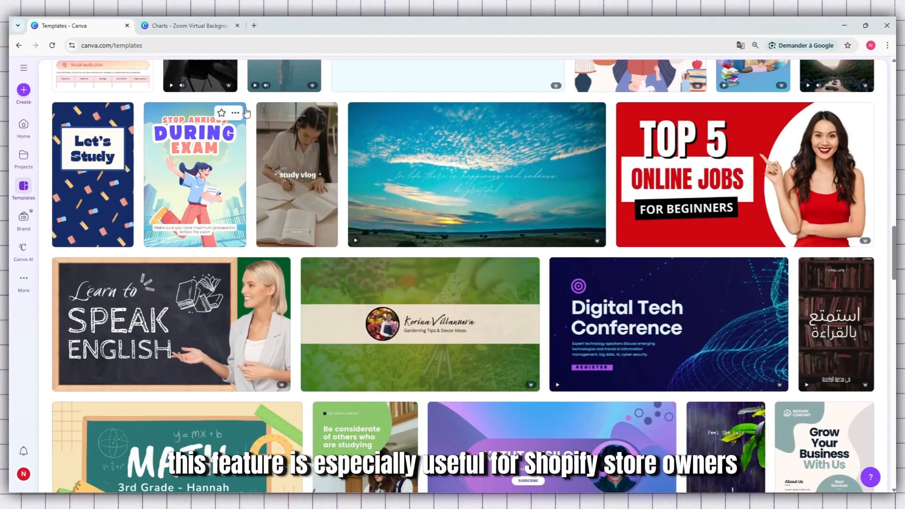
scroll(246, 112, "down", 10)
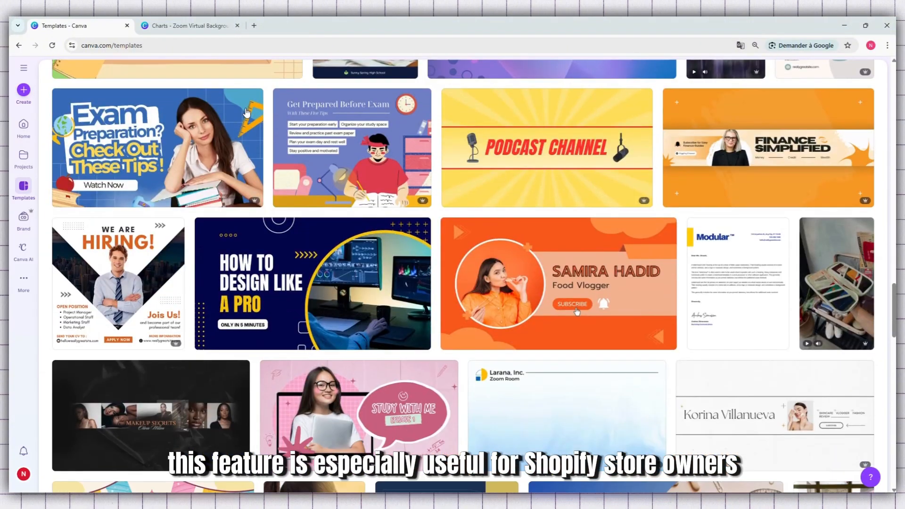
scroll(245, 113, "down", 11)
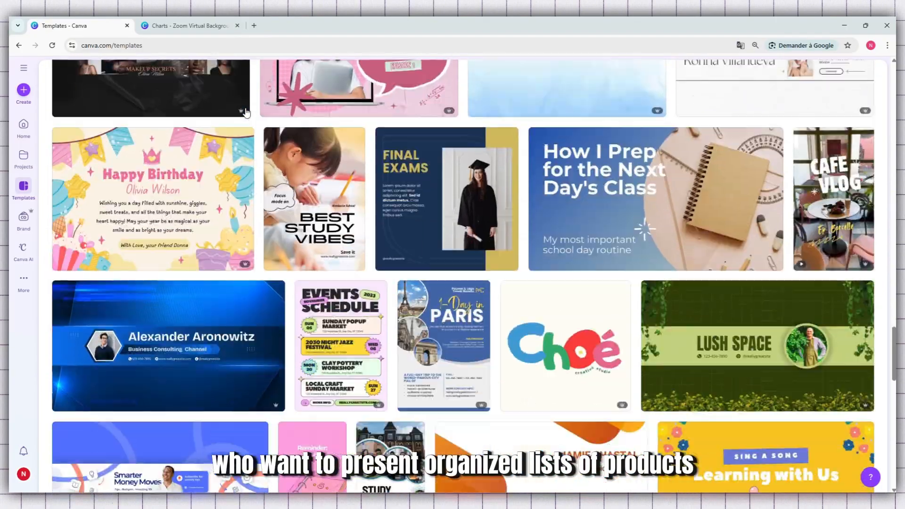
scroll(246, 113, "down", 7)
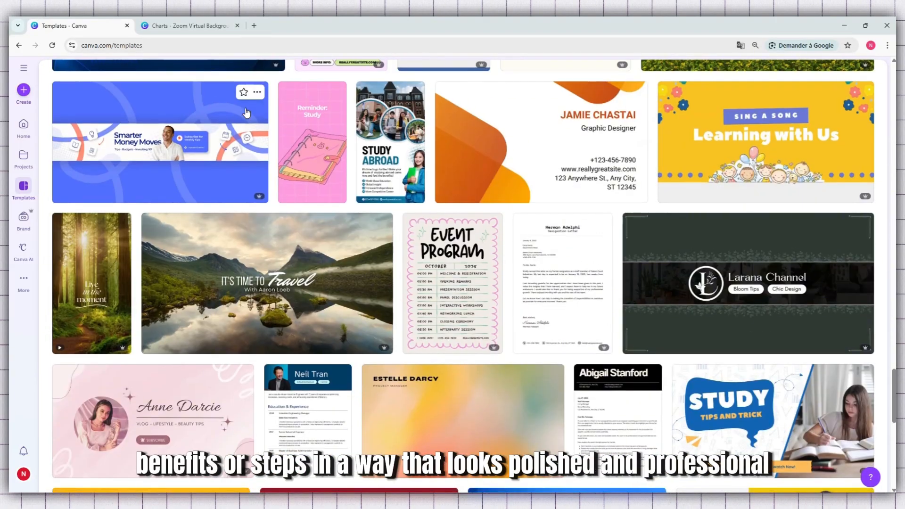
scroll(246, 113, "down", 6)
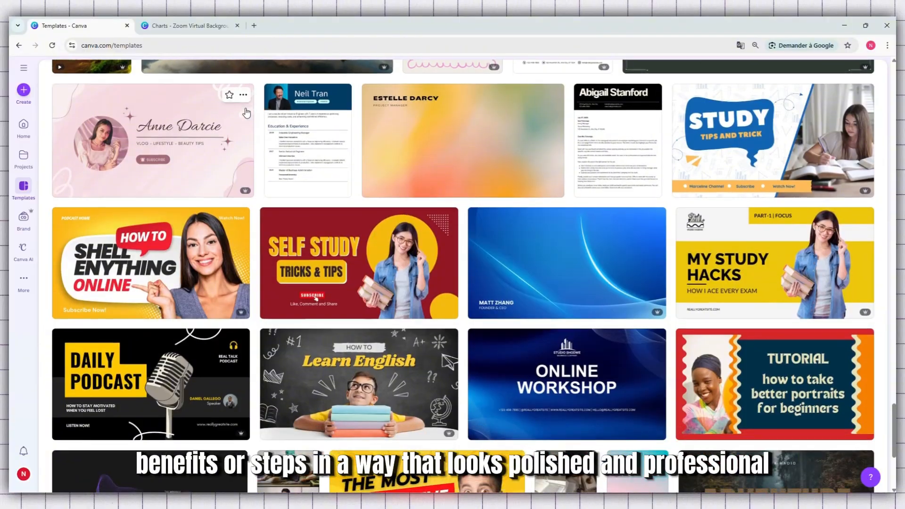
scroll(246, 112, "down", 2)
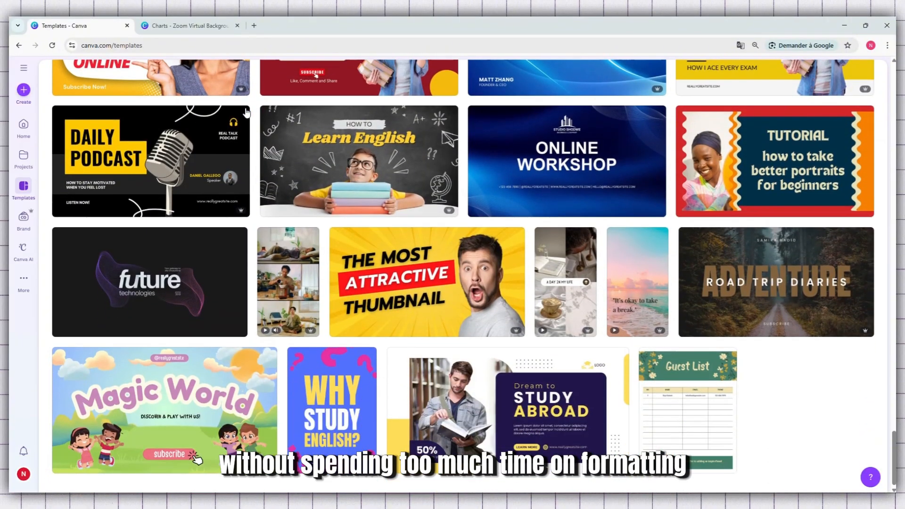
scroll(246, 112, "up", 11)
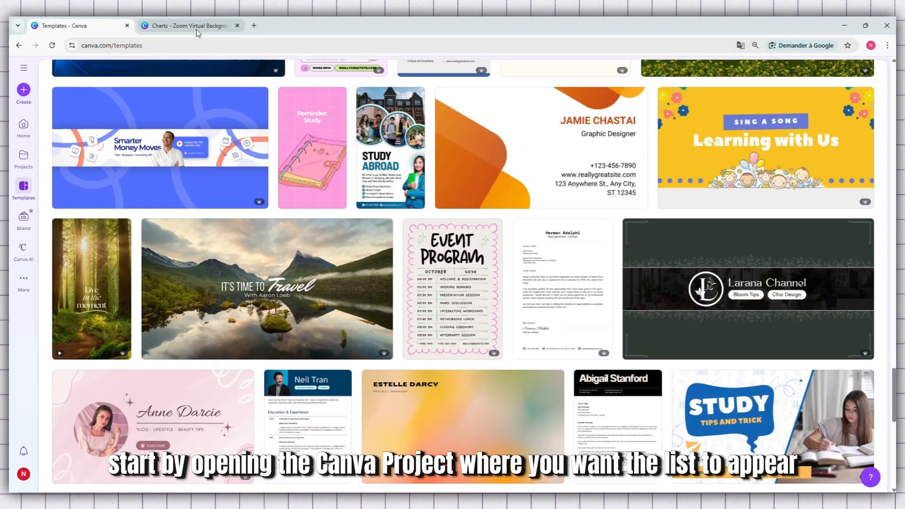
- Switch to the open Charts design and move the "Hello guys" text up to the upper edge of the page
left_click(195, 29)
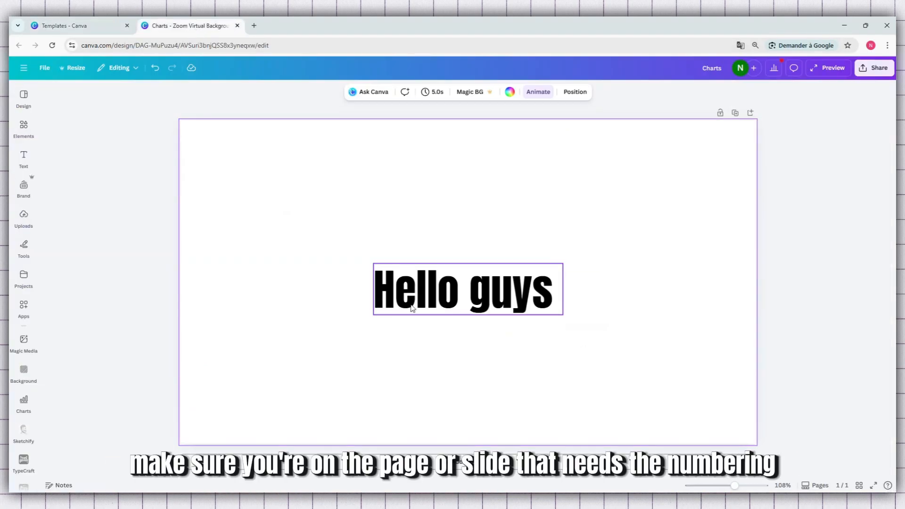
left_click(426, 303)
left_click_drag(427, 304, 425, 172)
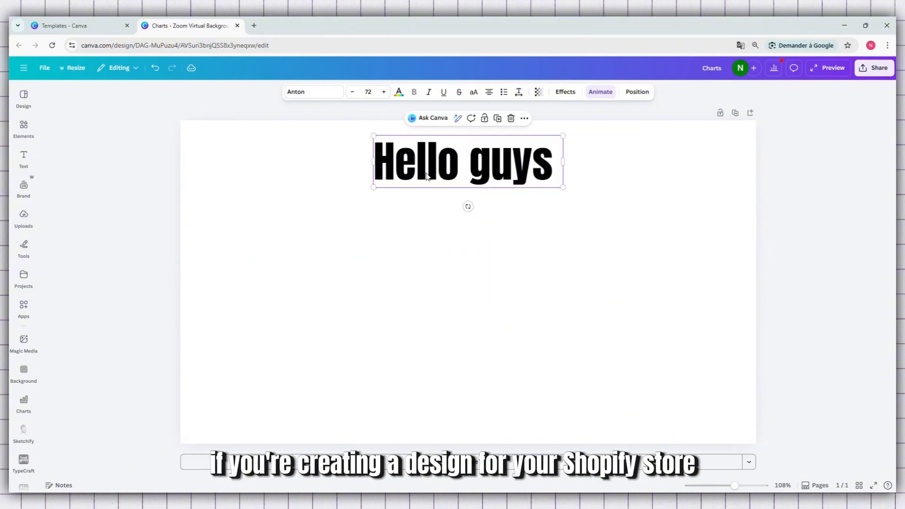
left_click(429, 248)
- Add a new text box below the "Hello guys" heading containing the text "product"
left_click(18, 161)
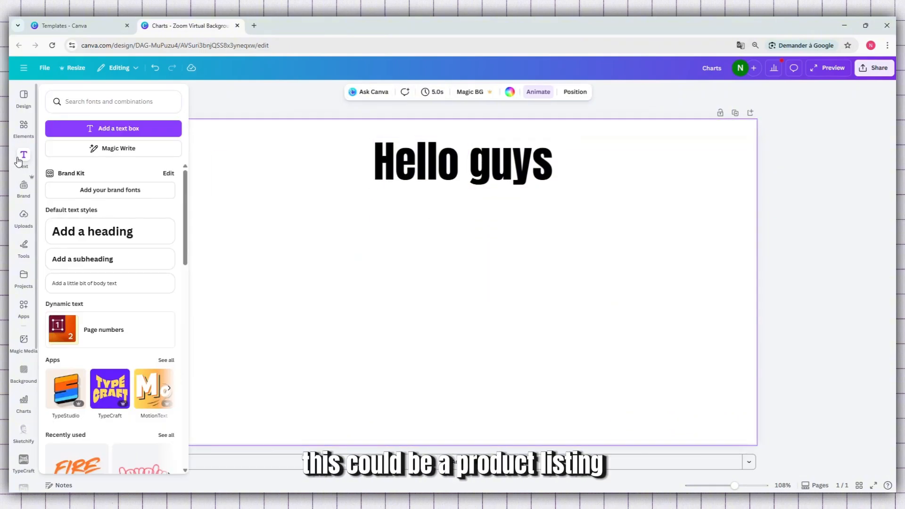
left_click(121, 132)
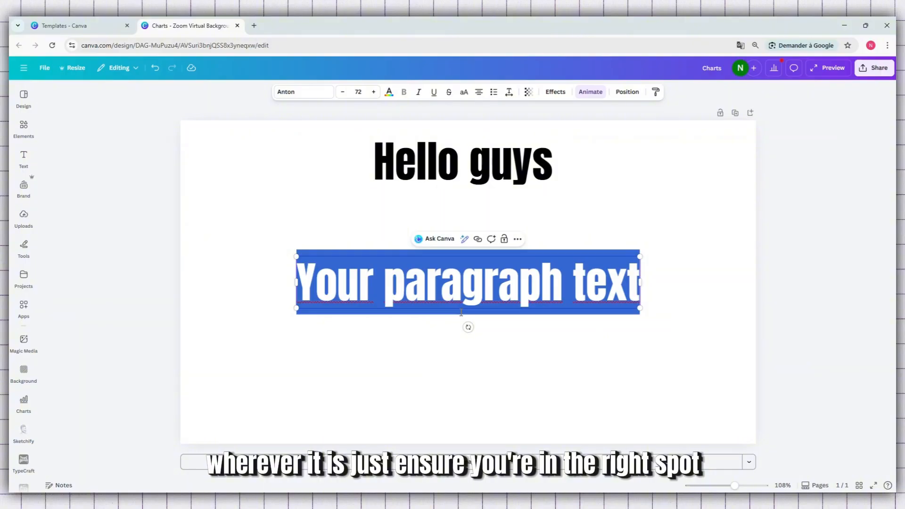
type("produc")
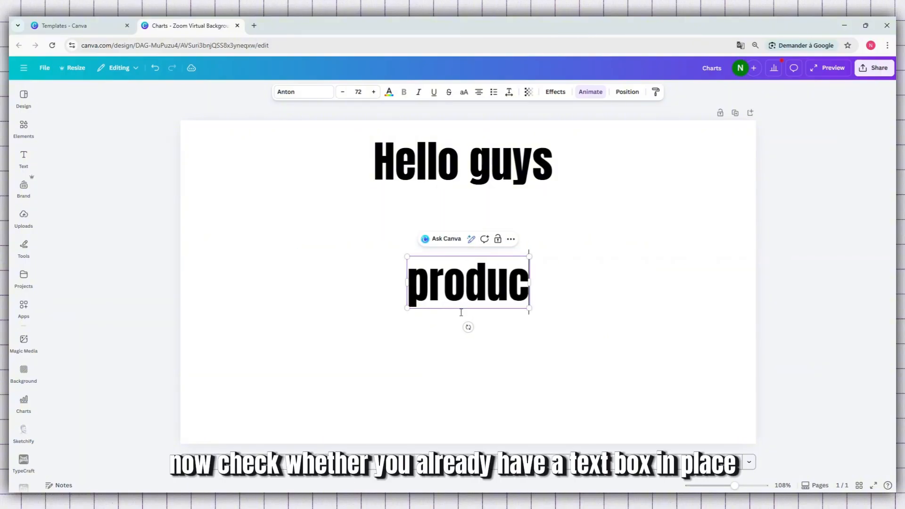
type("tt")
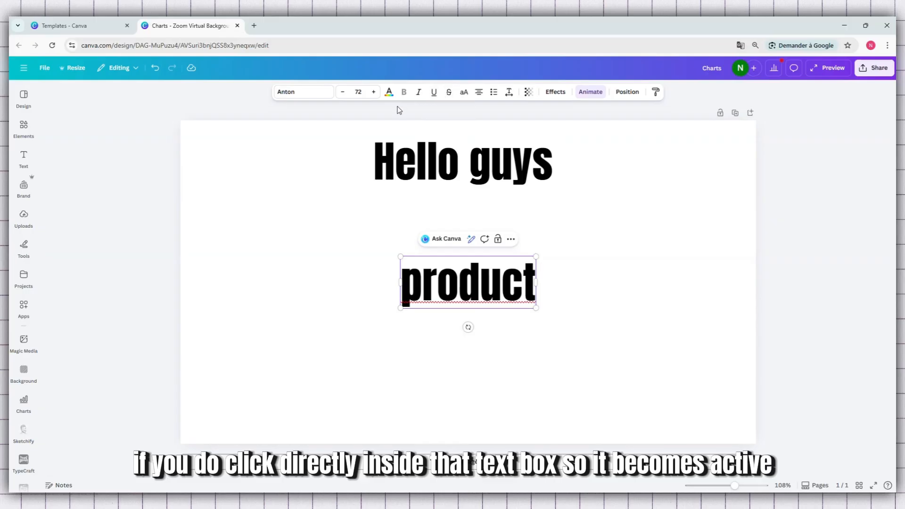
left_click(605, 278)
left_click(481, 275)
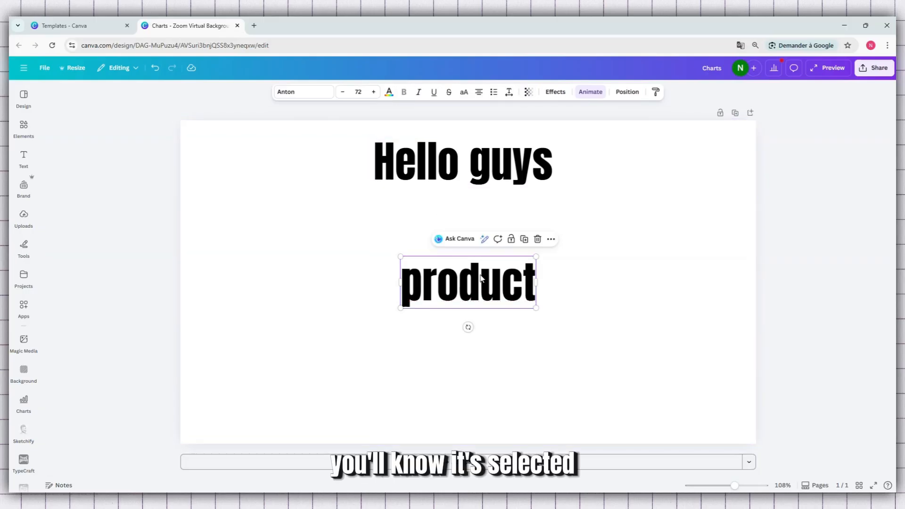
left_click(481, 279)
left_click(511, 276)
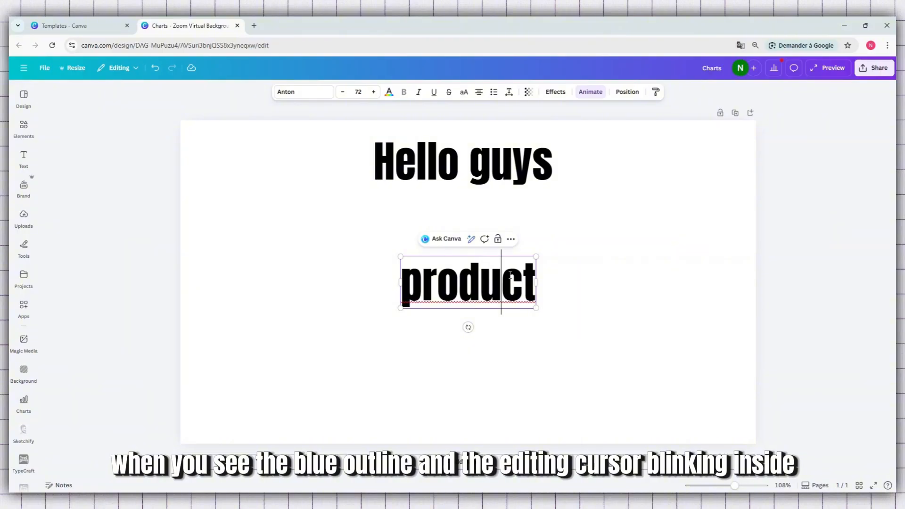
double_click(510, 275)
left_click(458, 283)
left_click(424, 321)
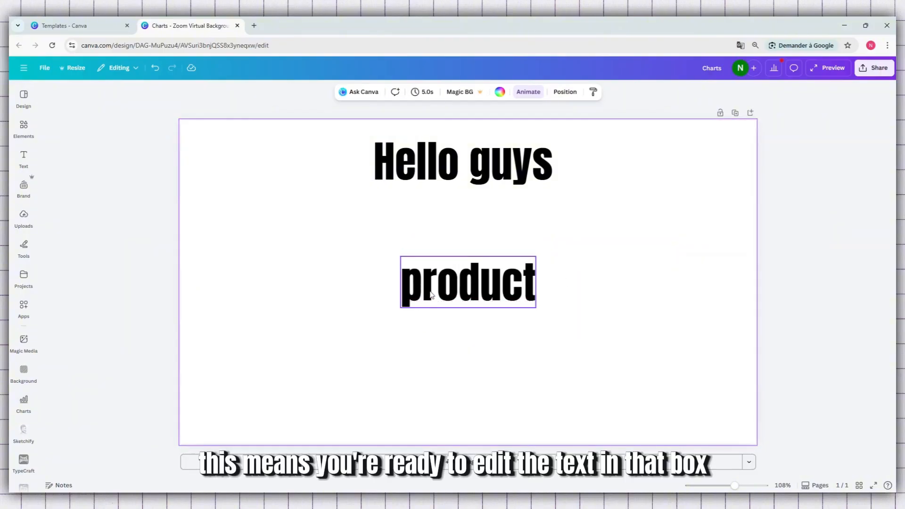
left_click(434, 289)
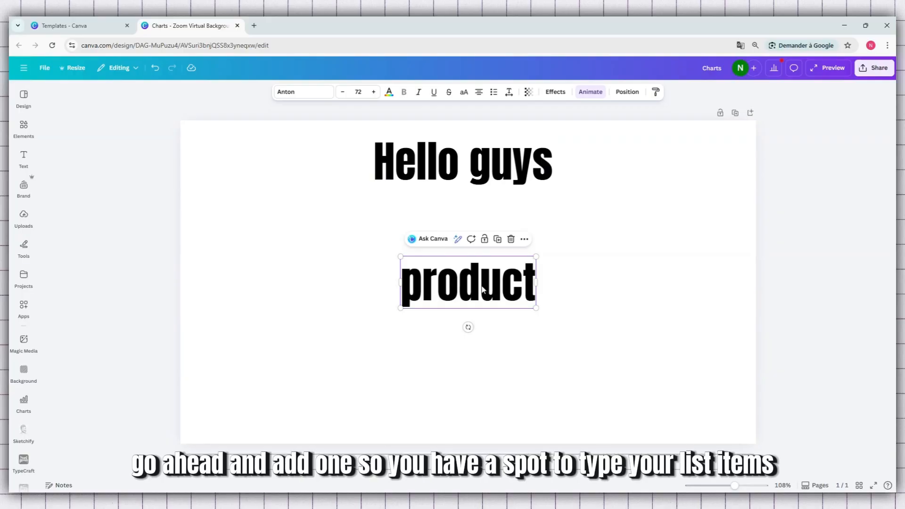
- Nudge the "product" text box slightly upward, closer to the "Hello guys" heading
left_click_drag(462, 289, 462, 285)
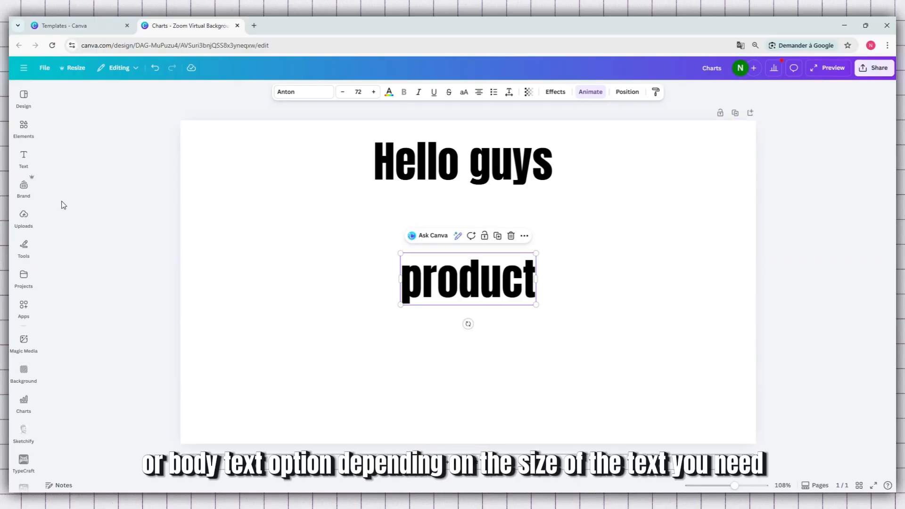
left_click(24, 158)
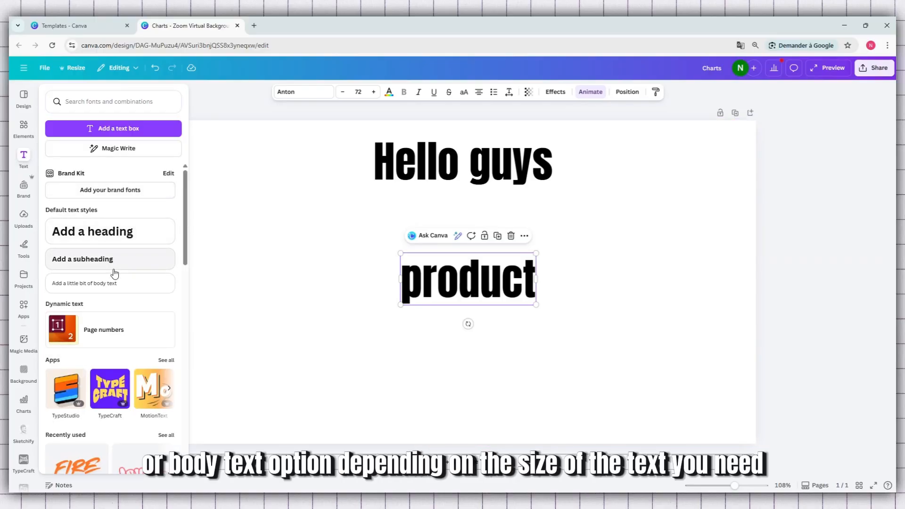
scroll(113, 267, "down", 1)
scroll(113, 261, "up", 1)
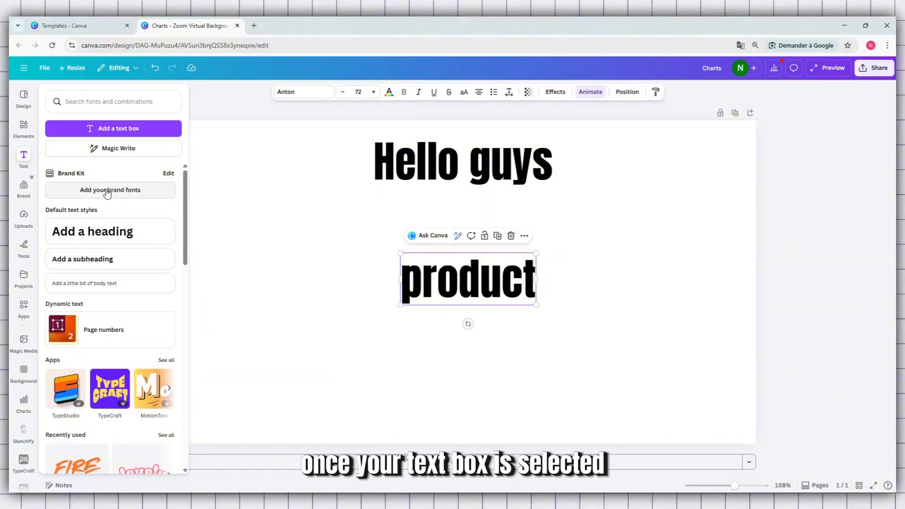
left_click_drag(433, 292, 434, 278)
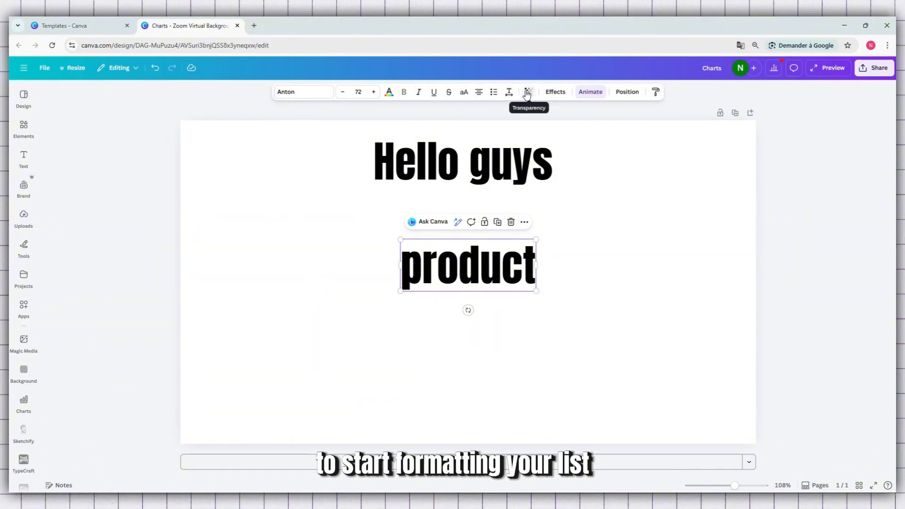
- Cycle the "product" text through the bulleted and plain styles and set it as a numbered list
left_click(495, 98)
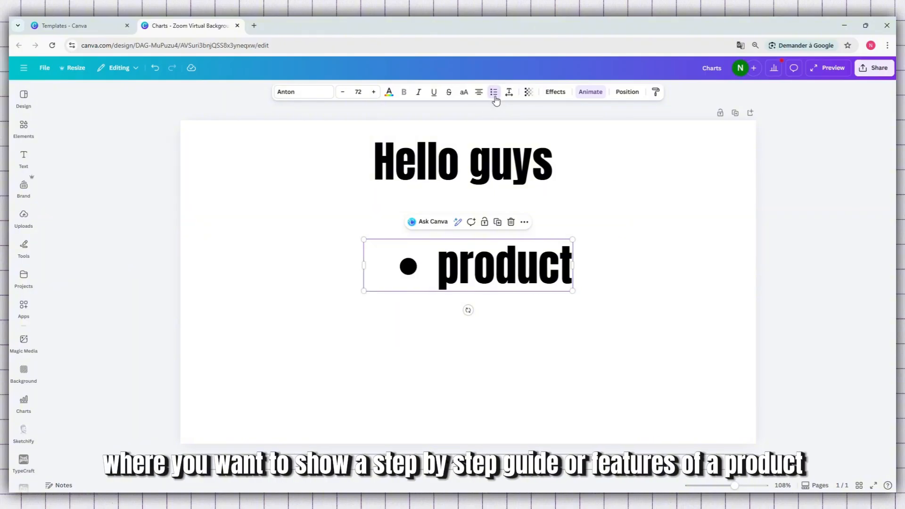
left_click(495, 97)
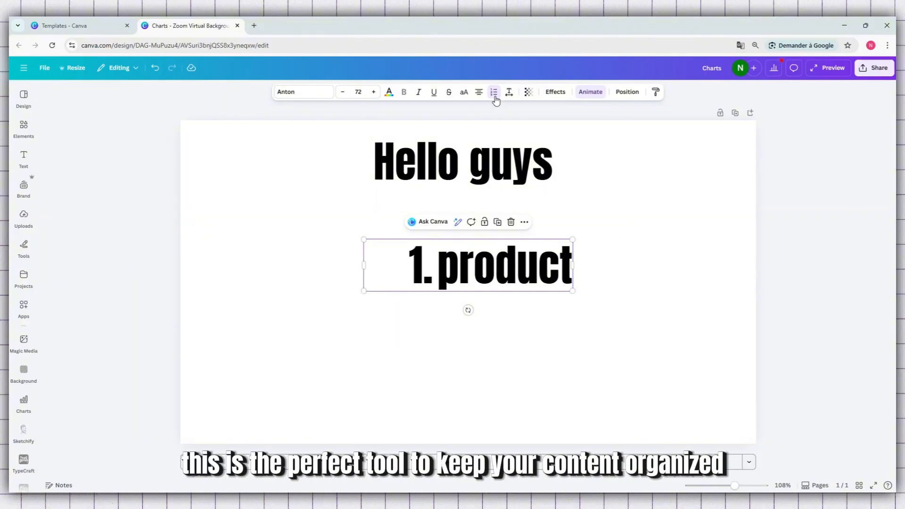
left_click(495, 97)
left_click(495, 98)
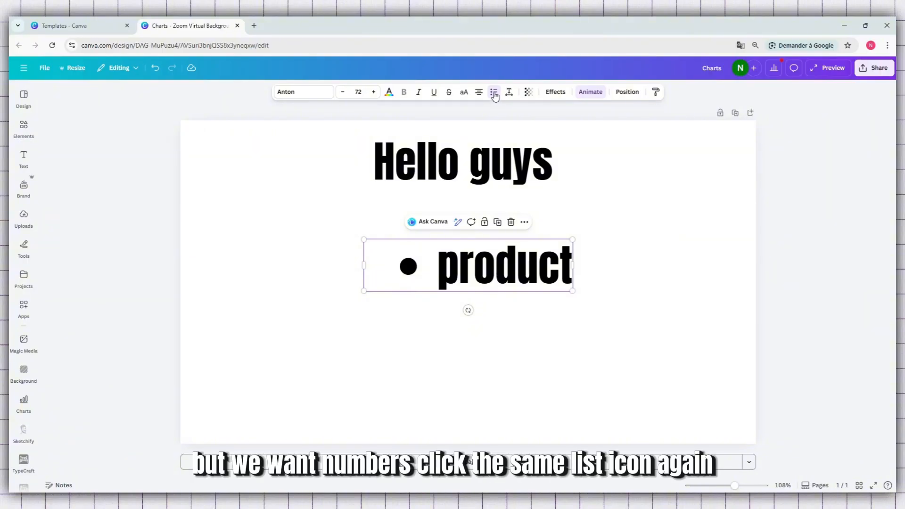
left_click(495, 93)
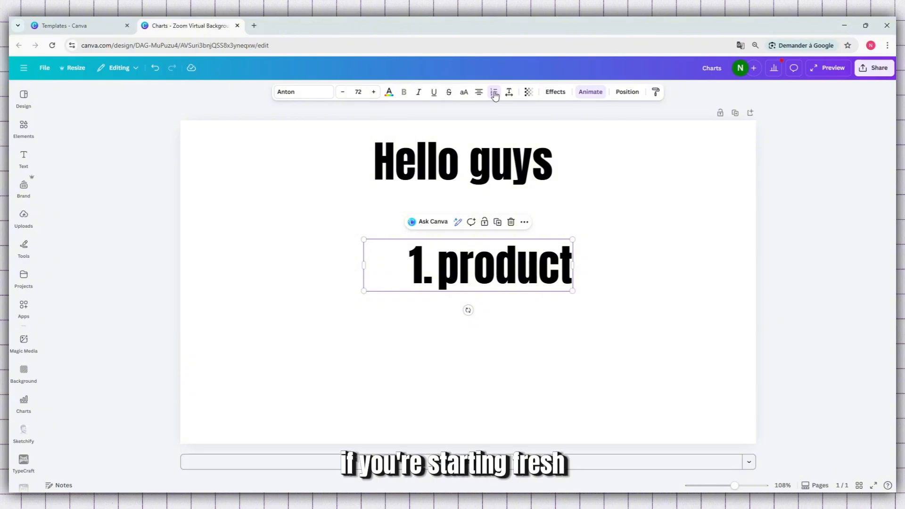
left_click(495, 93)
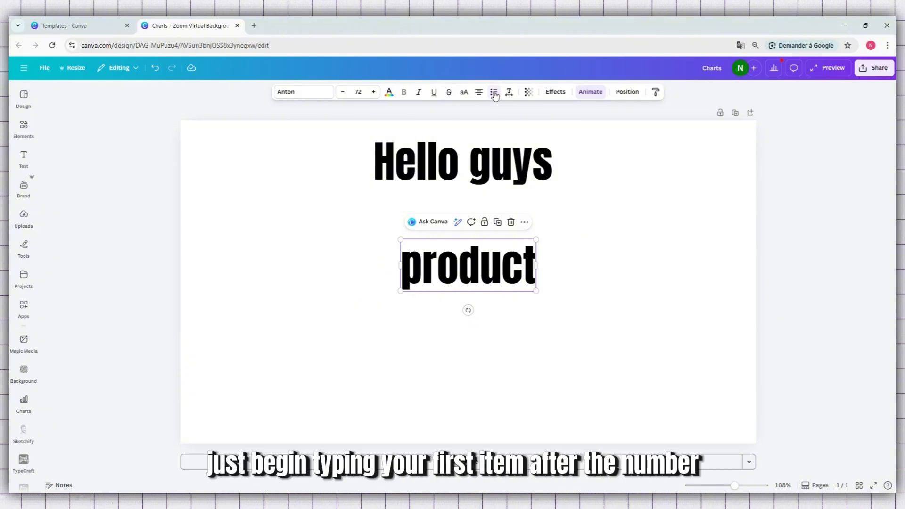
left_click(495, 93)
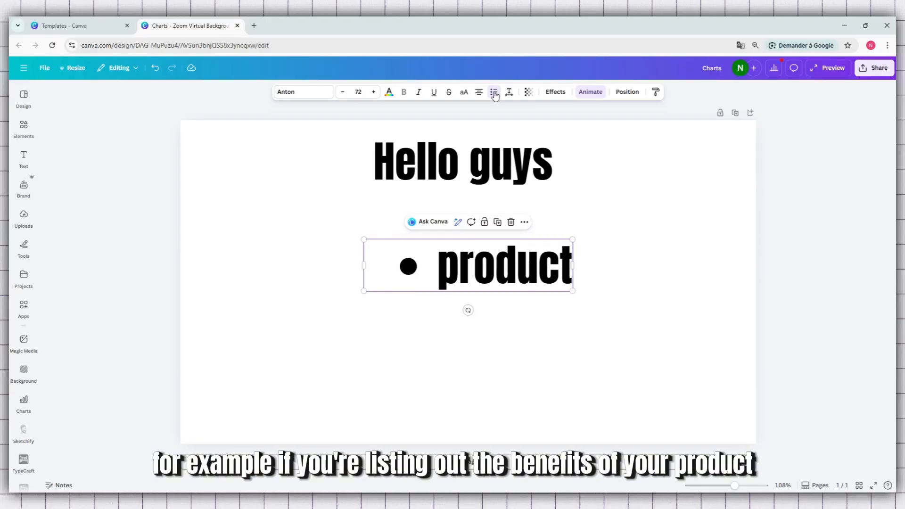
left_click(495, 93)
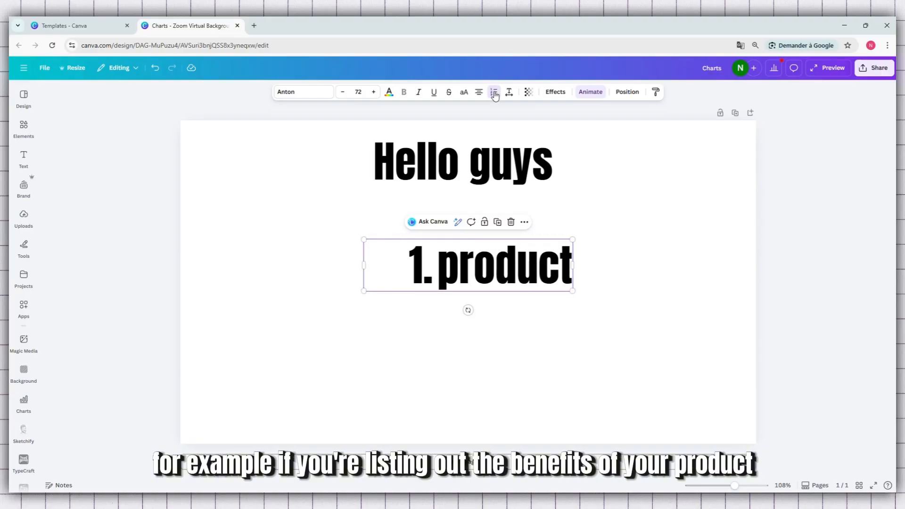
- Add "price" and "sale" as the second and third items of the numbered list after "product"
left_click(571, 278)
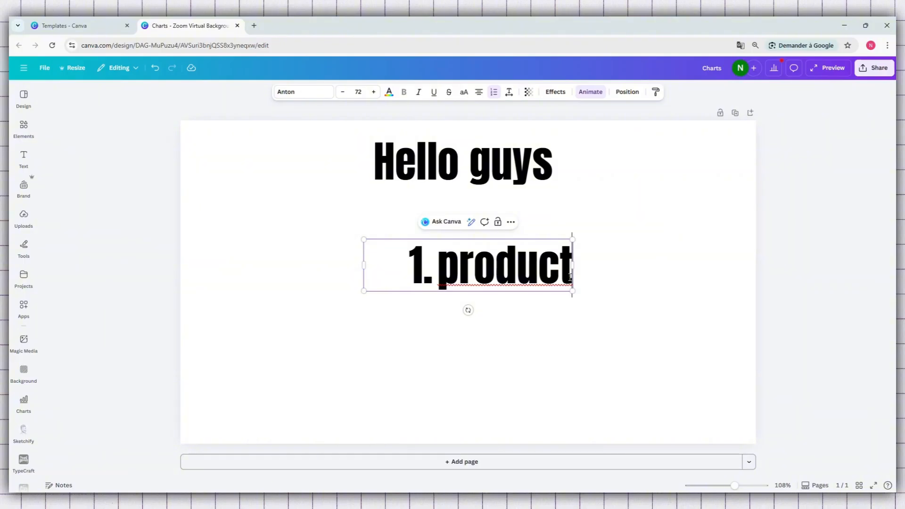
left_click(404, 276)
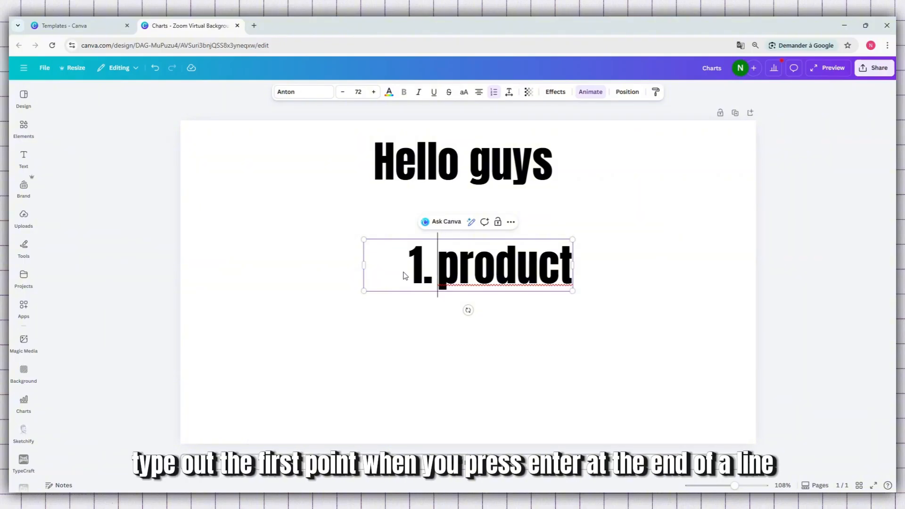
left_click(571, 267)
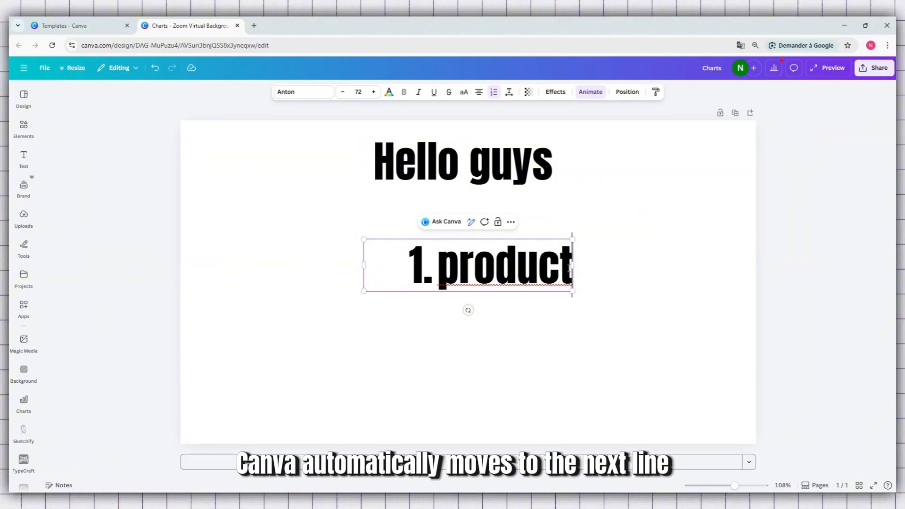
key("Return")
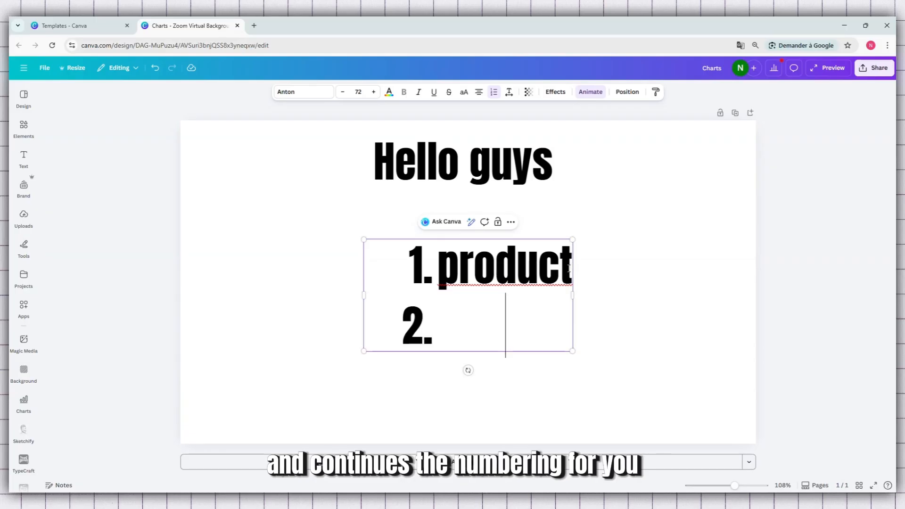
type("price")
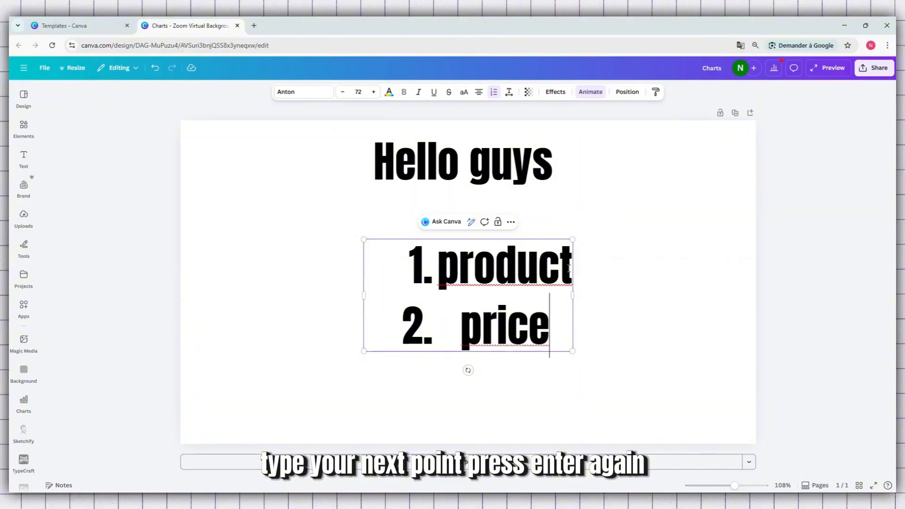
key("Return")
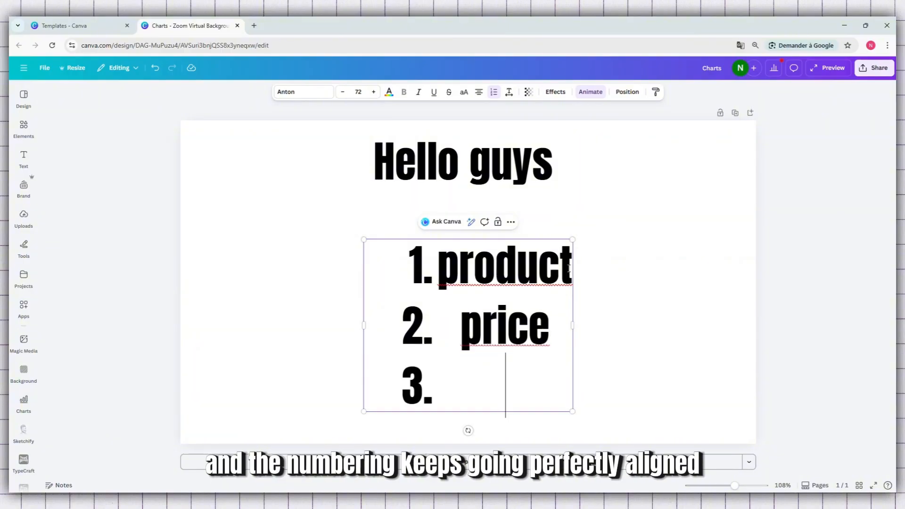
type("sale")
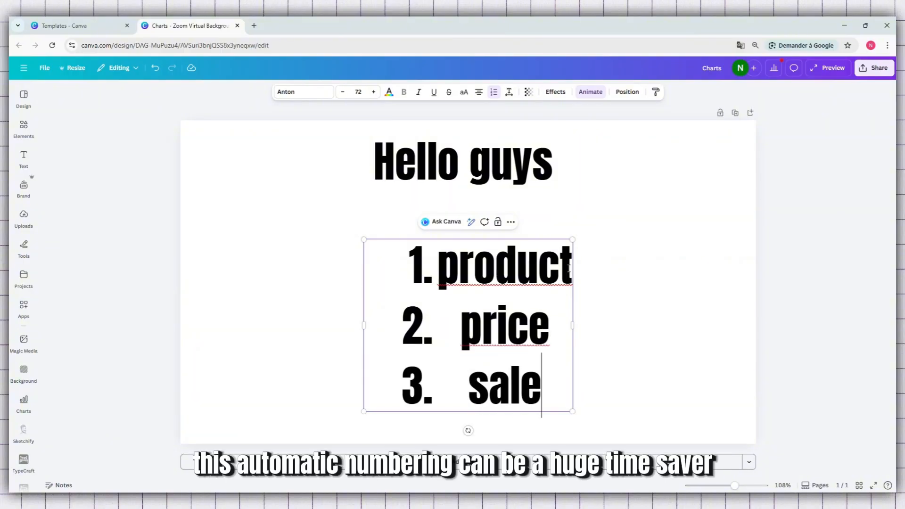
type("s")
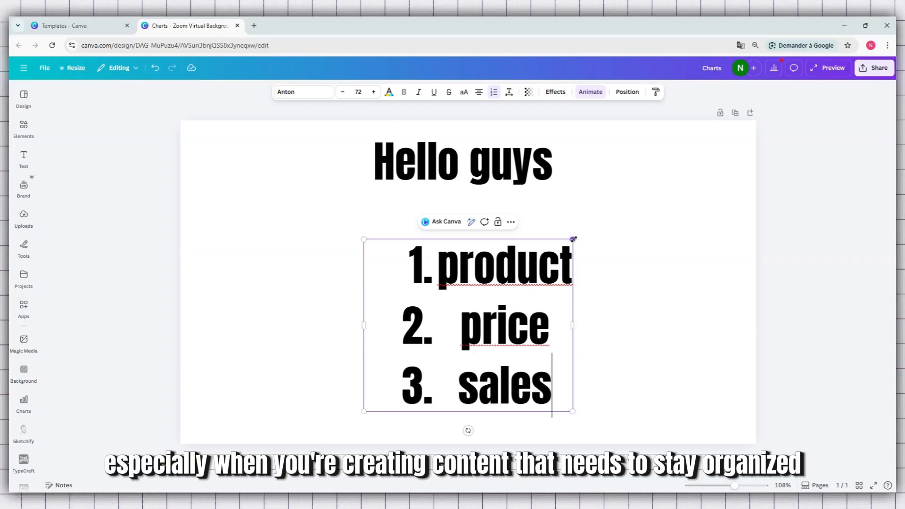
- Change the third list item to "sales" and scale the numbered list up to font size 78,2
left_click_drag(572, 239, 604, 241)
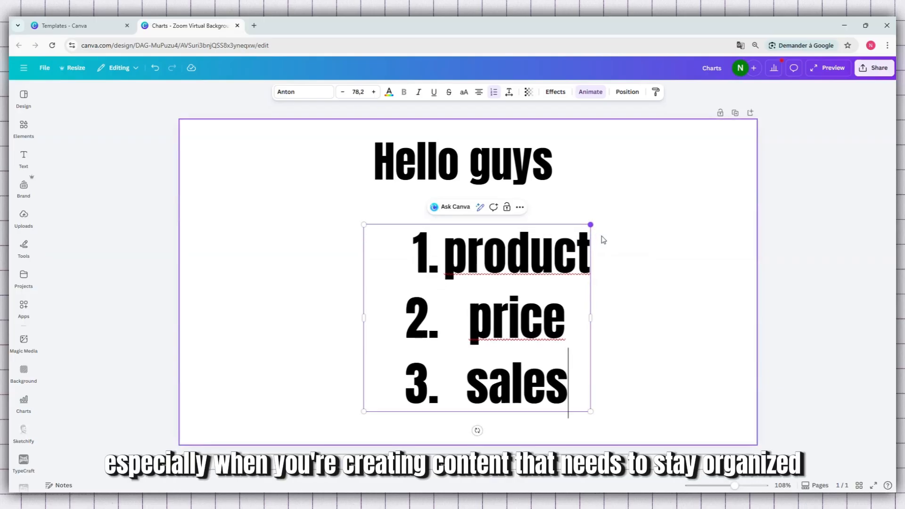
- Delete the "Hello guys" heading and move the numbered list into the upper-left corner of the page
left_click(259, 301)
left_click_drag(412, 312, 243, 273)
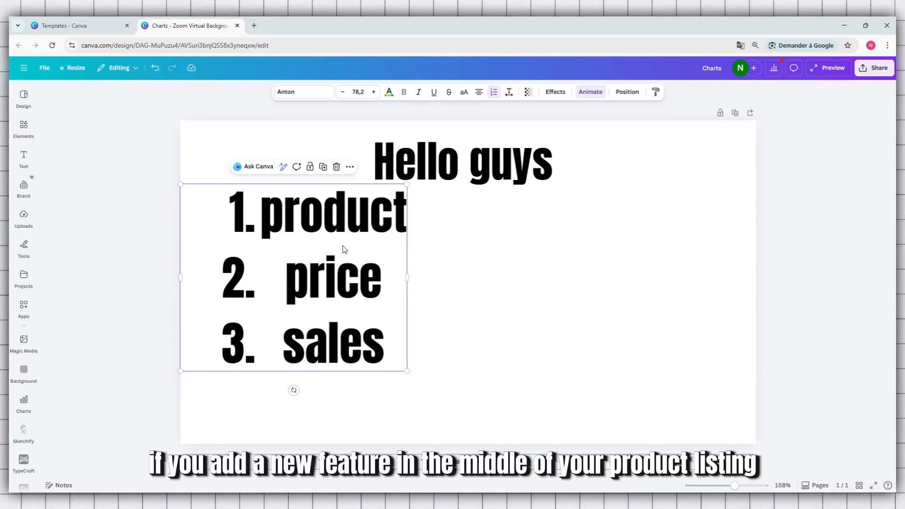
left_click(503, 177)
key("Delete")
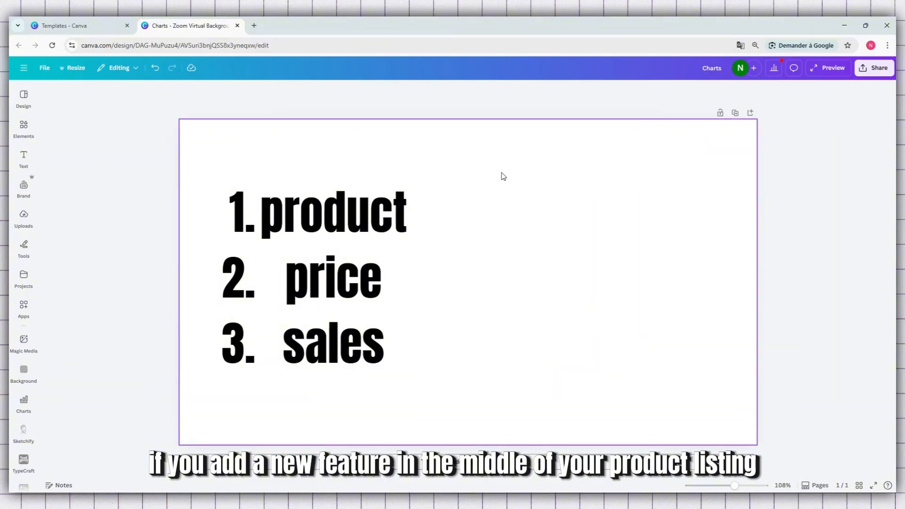
left_click_drag(302, 255, 313, 213)
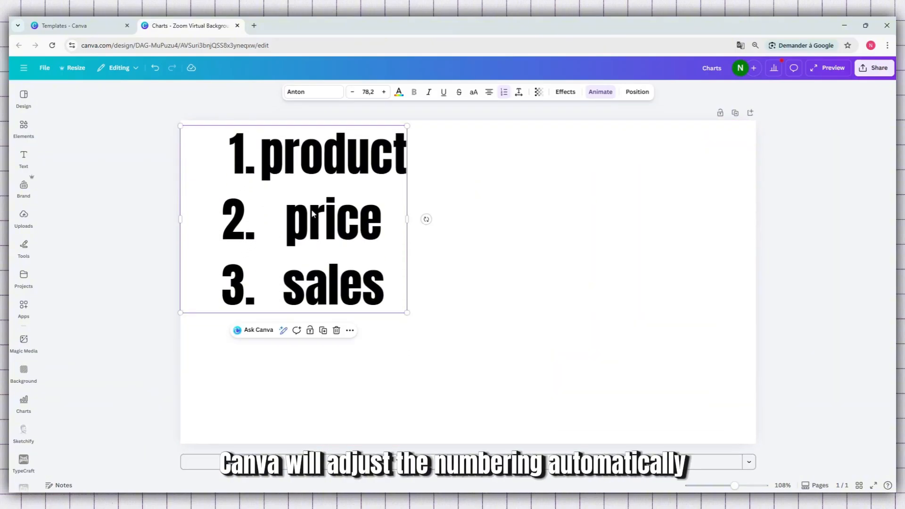
- Insert "desciption" as a new numbered item between "price" and "sales"
left_click(324, 242)
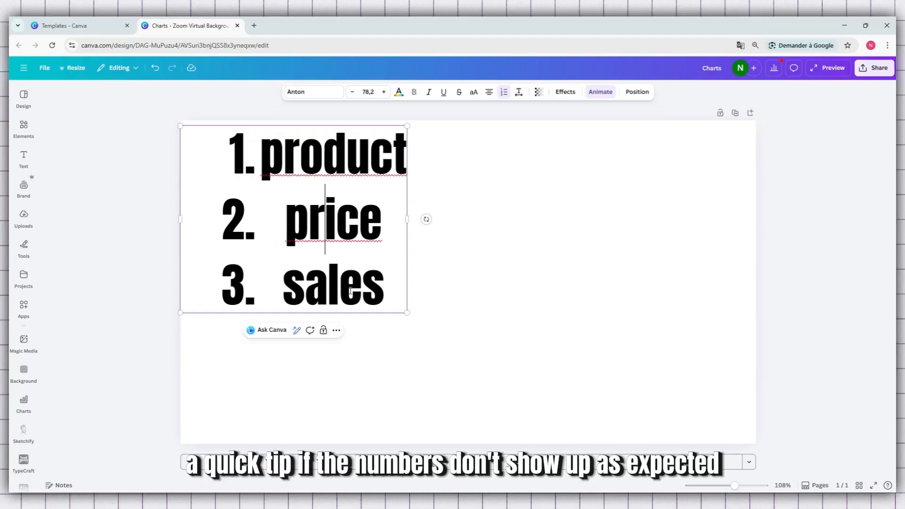
left_click(382, 299)
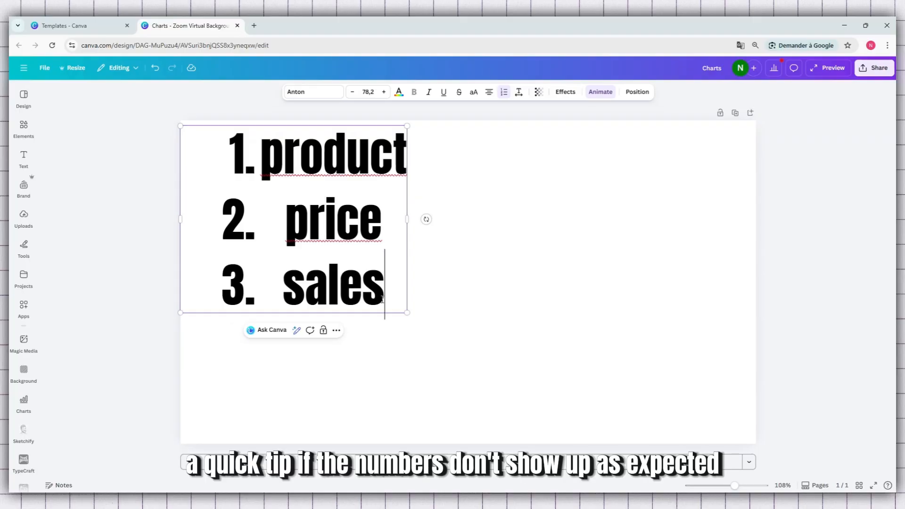
left_click(390, 221)
key("Return")
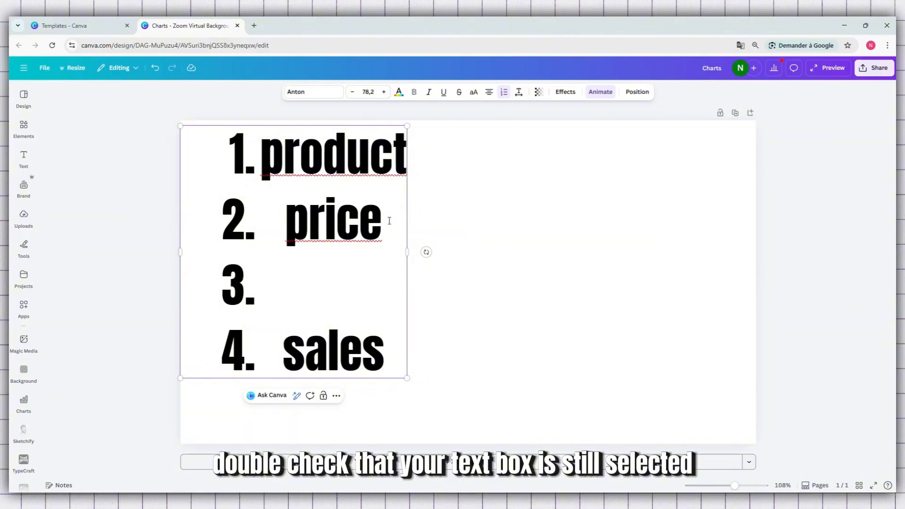
type("desc")
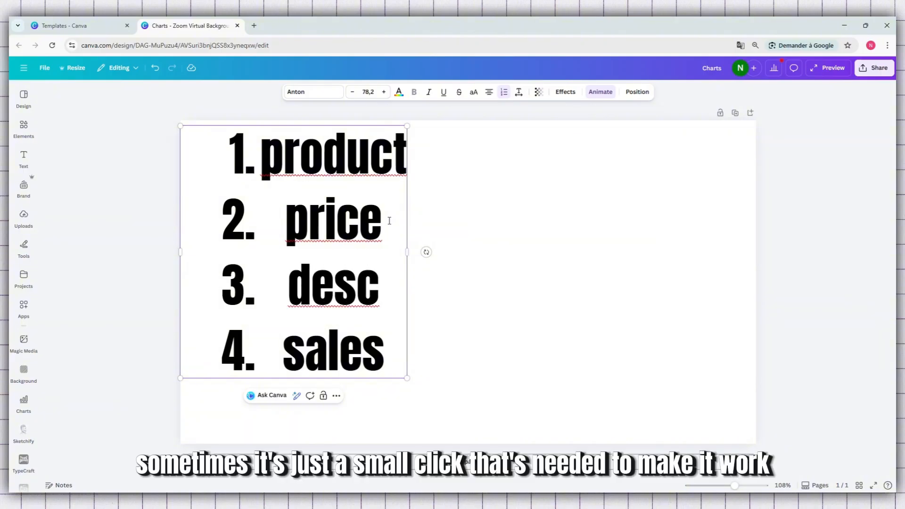
type("iption")
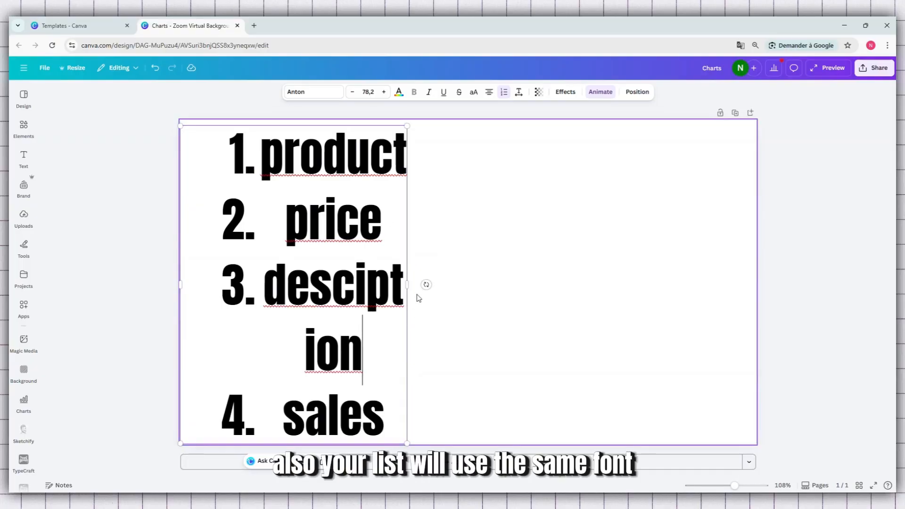
- Widen the list's text box so "desciption" fits on one line and scale the list down to font size 45,3
left_click_drag(407, 285, 533, 289)
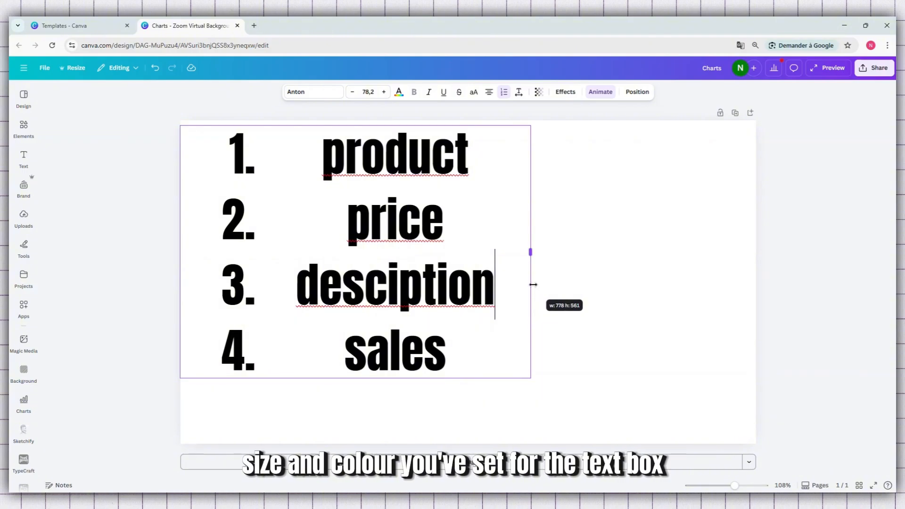
left_click(451, 340)
double_click(451, 340)
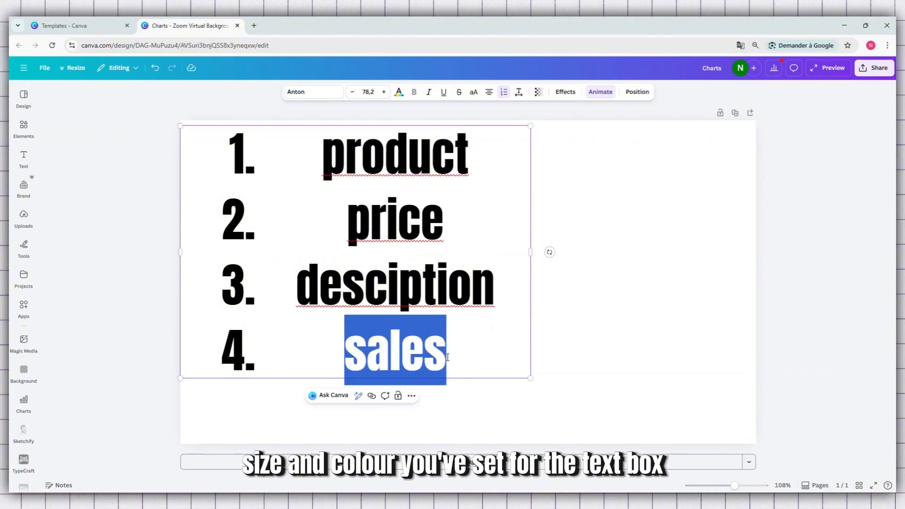
left_click_drag(530, 378, 310, 356)
key("Escape")
left_click(410, 236)
left_click(361, 250)
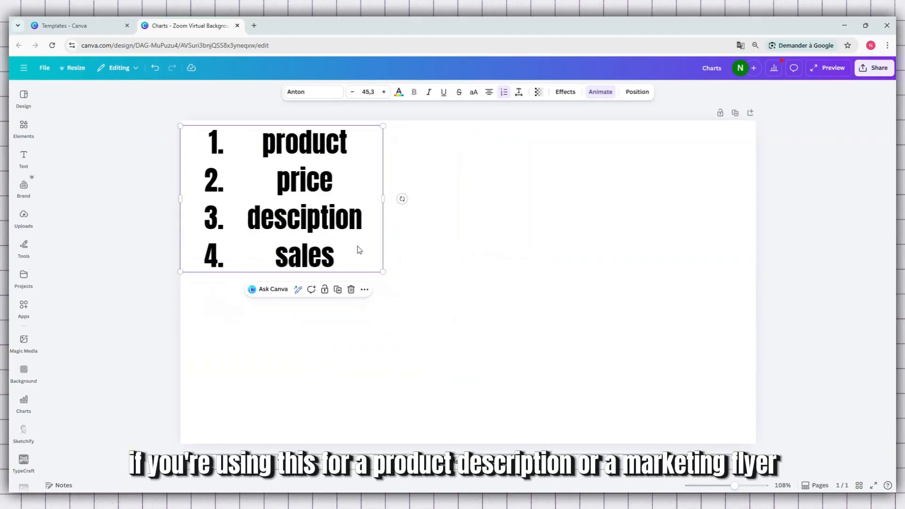
- Insert "store" as a new numbered item between "product" and "price"
left_click(352, 178)
left_click(357, 144)
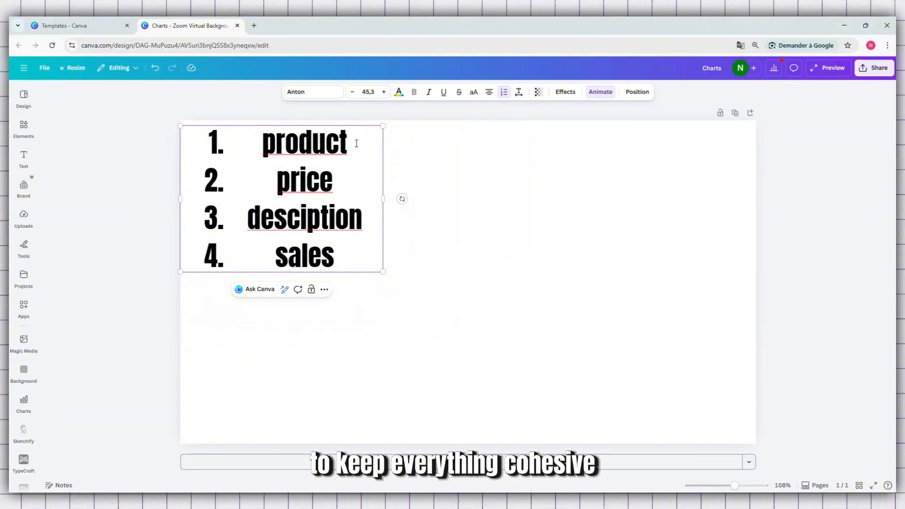
key("Return")
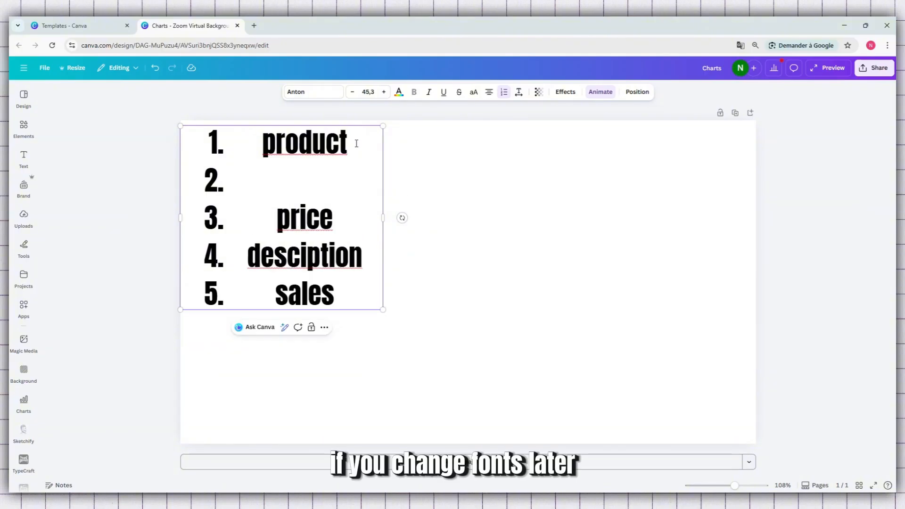
type("store")
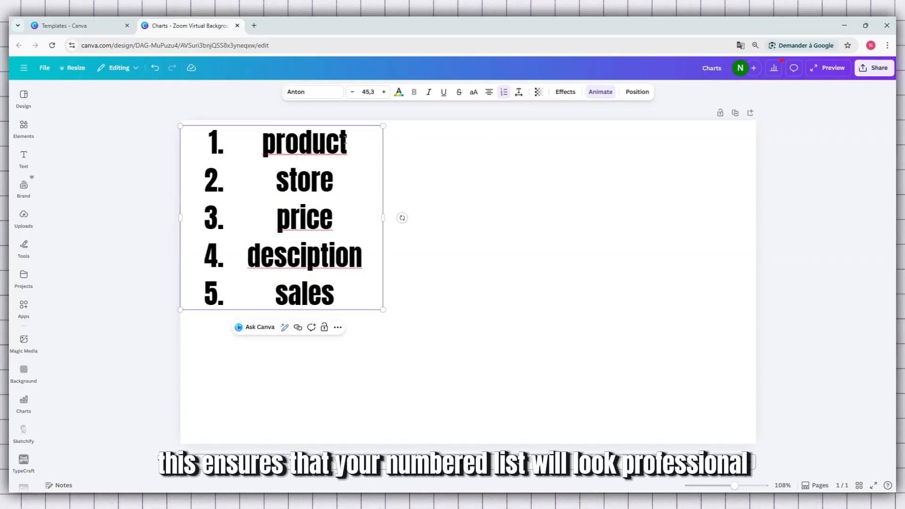
- Move the five-item numbered list away from the page corner and delete it
double_click(332, 139)
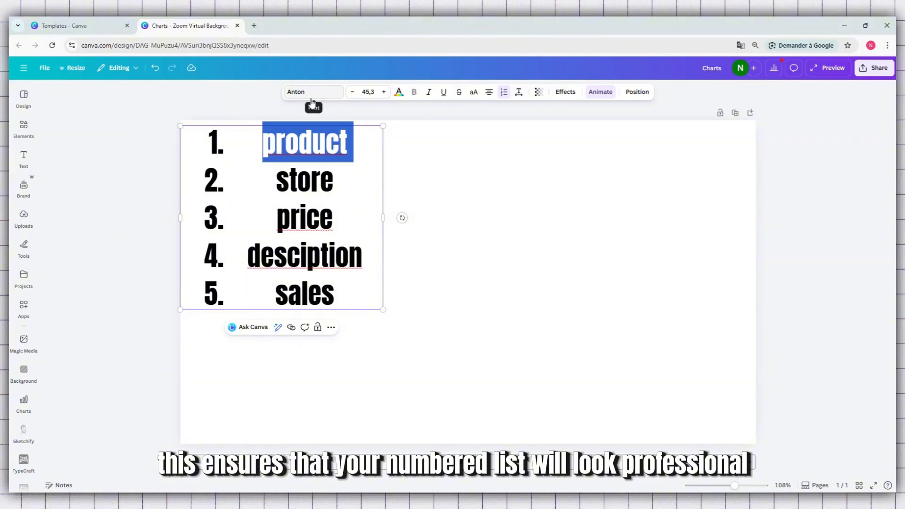
left_click(247, 166)
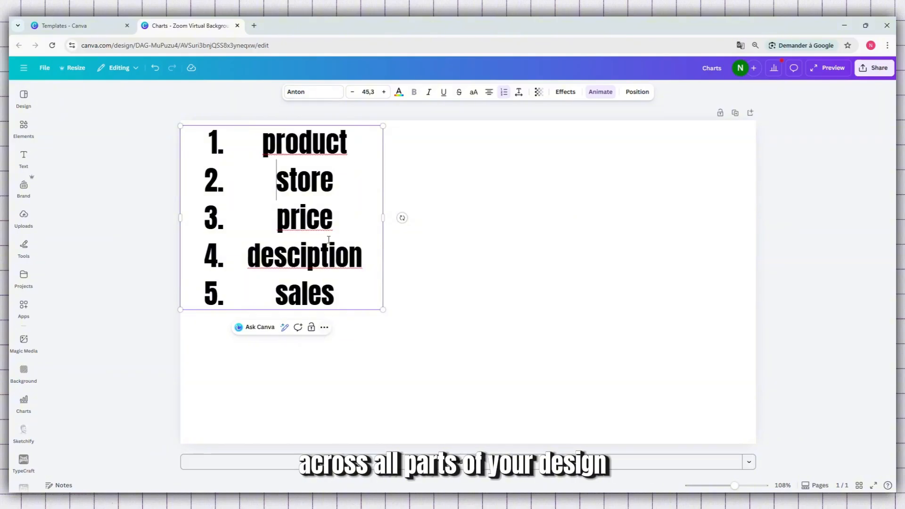
left_click(540, 304)
left_click(372, 217)
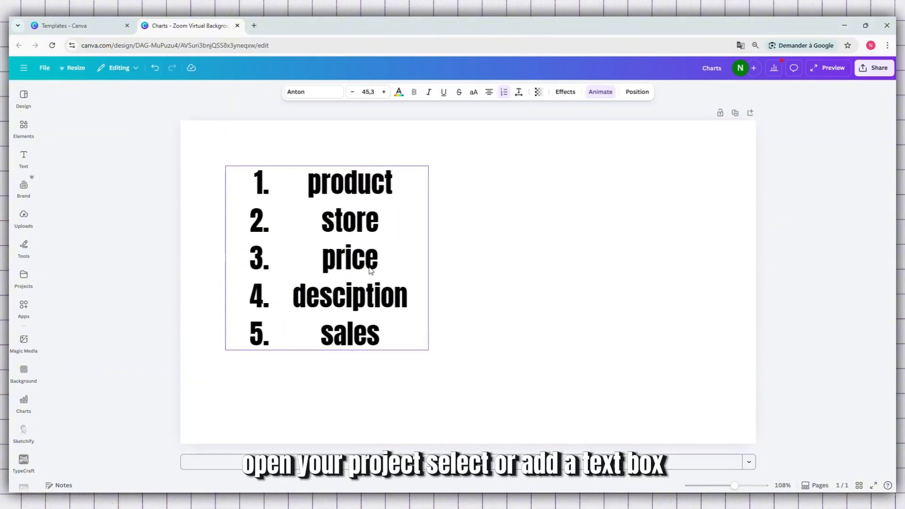
left_click(371, 149)
- Add a new text box containing "price" and set its font size to 66
left_click(24, 155)
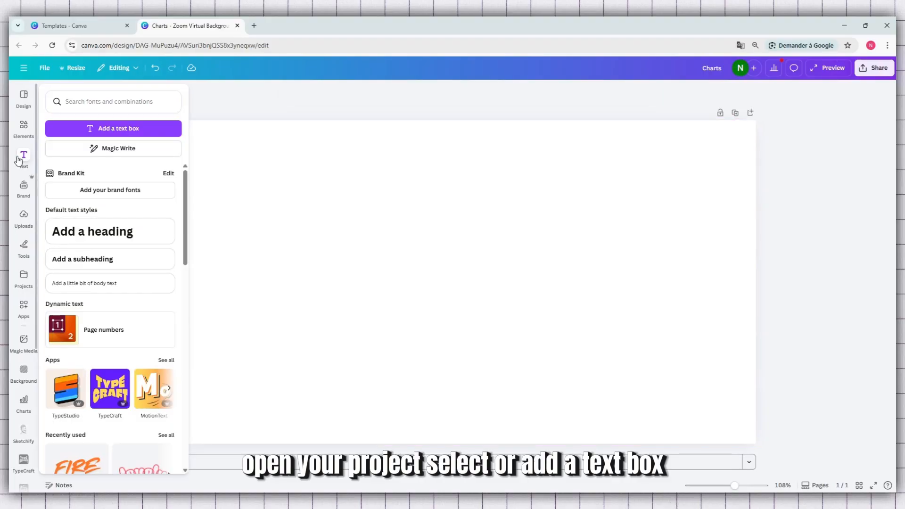
left_click(88, 130)
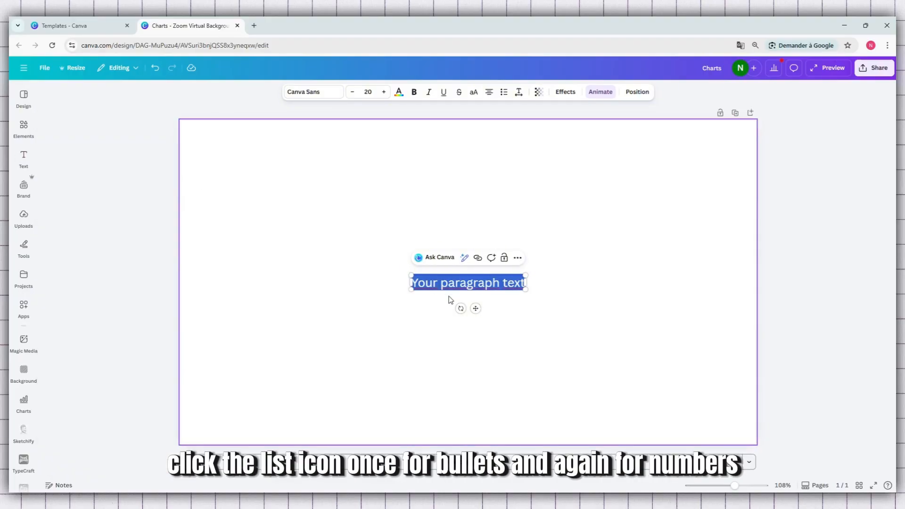
type("price")
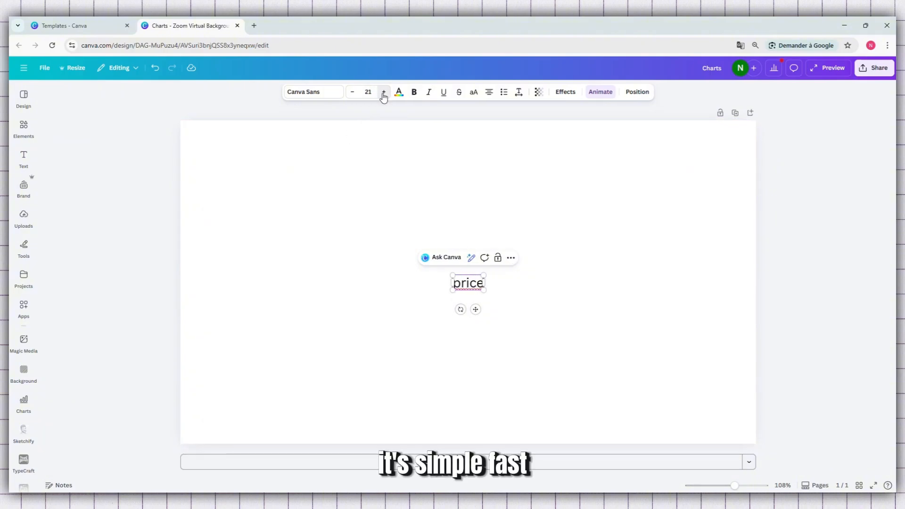
left_click_drag(384, 98, 384, 97)
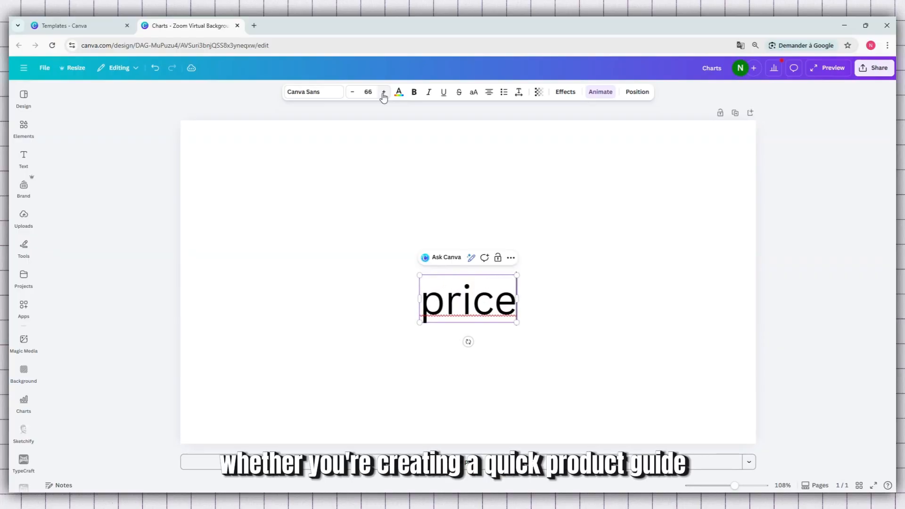
- Turn the "price" text into a numbered list and add "list" and "sales" as the second and third items
left_click(502, 93)
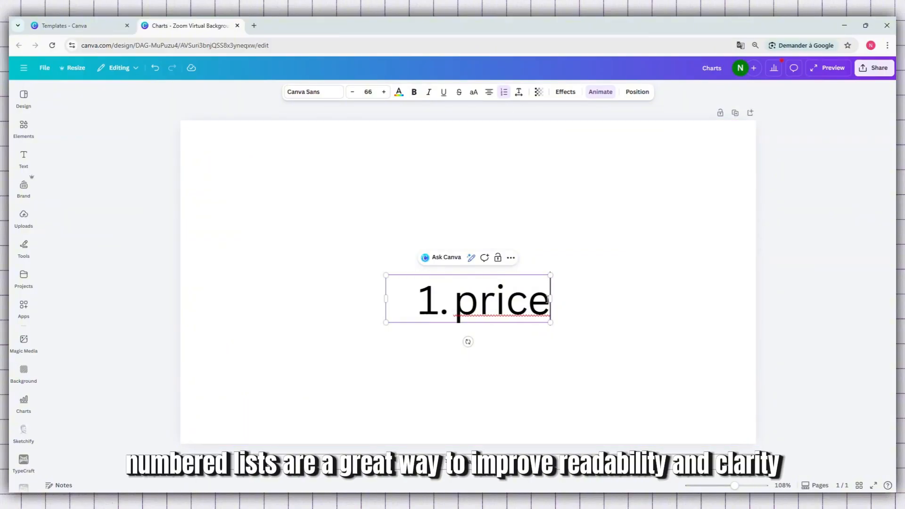
key("Return")
type("li")
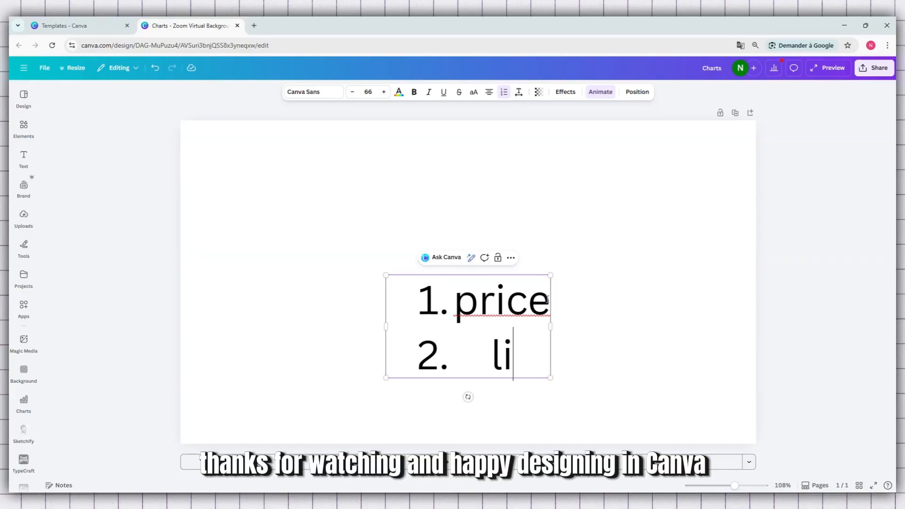
type("st")
key("Return")
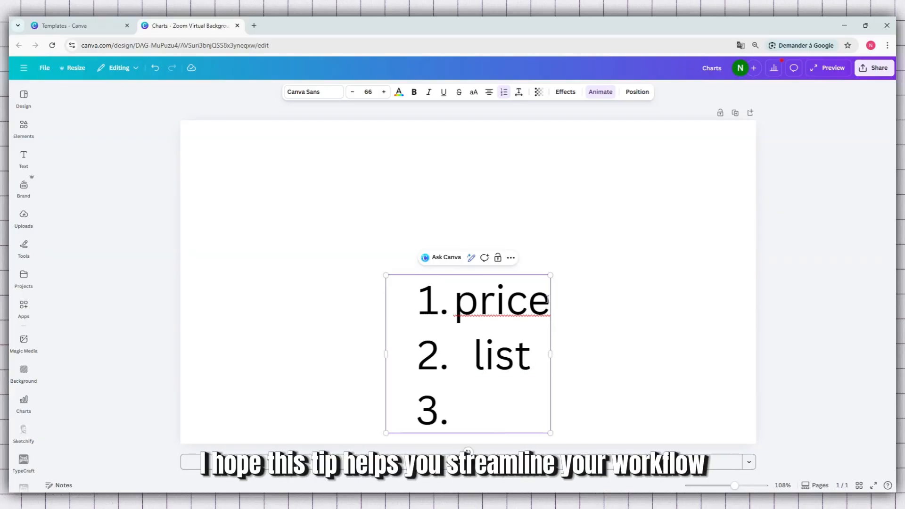
type("sales")
- Move the price, list and sales numbered list up to the centre of the page
left_click(584, 311)
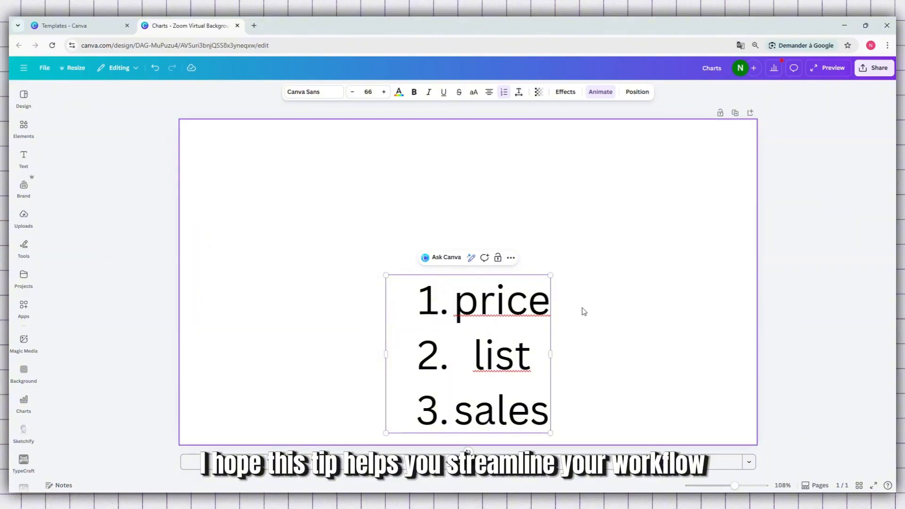
left_click_drag(503, 334, 496, 266)
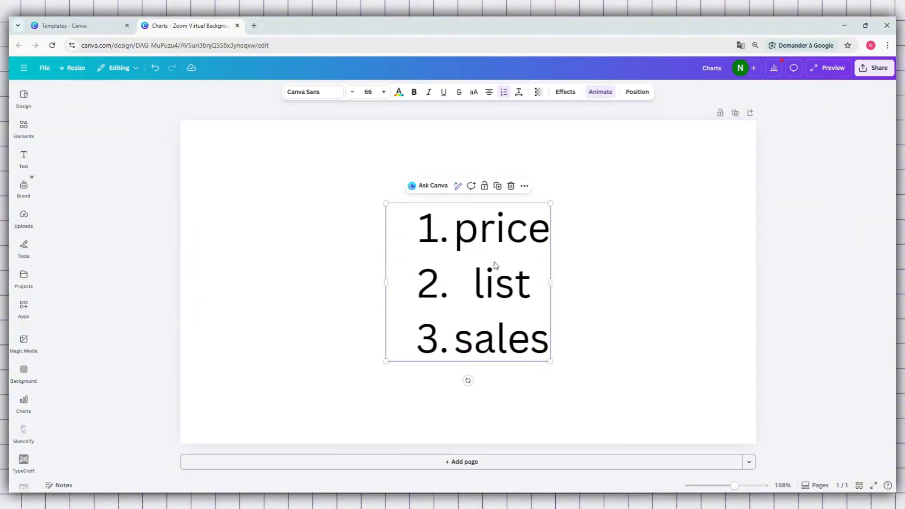